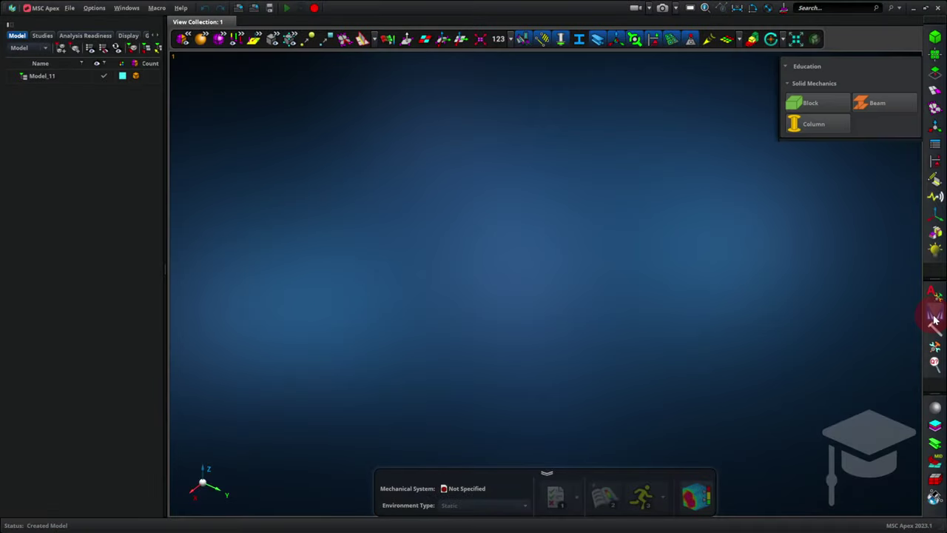
Step: Create the default Steel cantilever beam and start its static simulation run
left_click(873, 103)
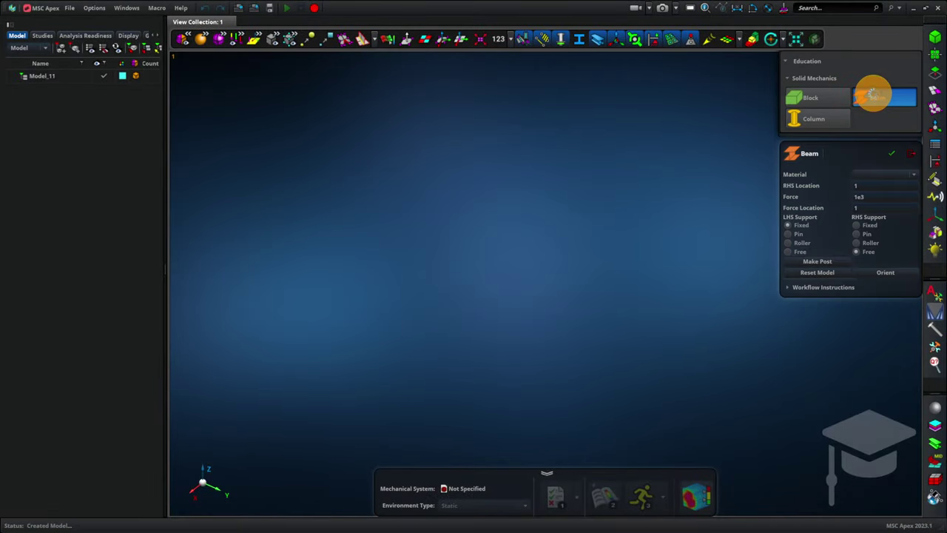
left_click(891, 153)
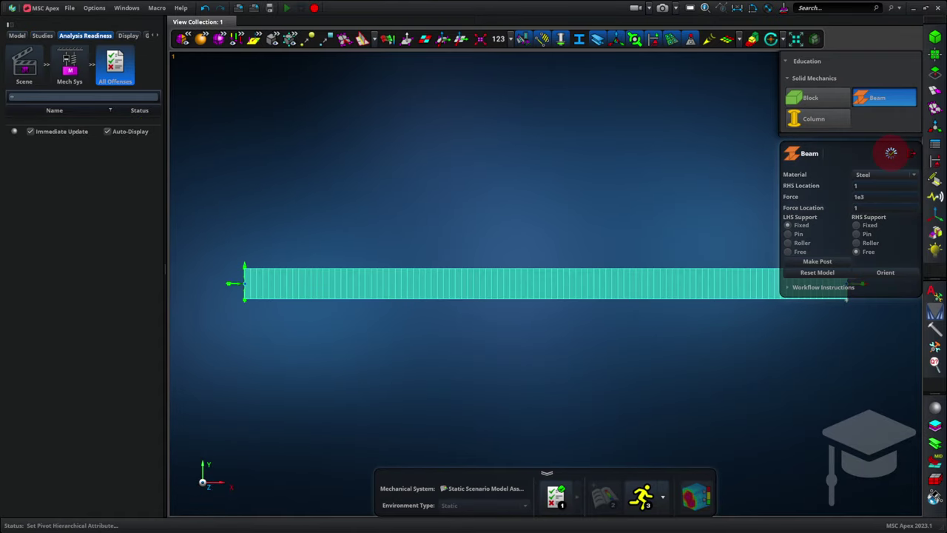
left_click(642, 503)
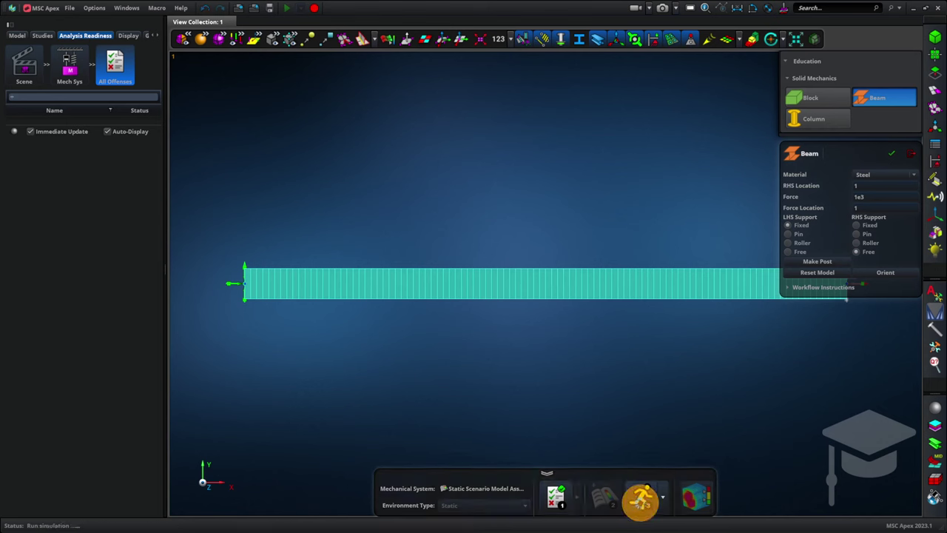
Step: Generate post results showing the deformed beam and its -1000 N shear, 1000→0 N·m moment chart
left_click(839, 264)
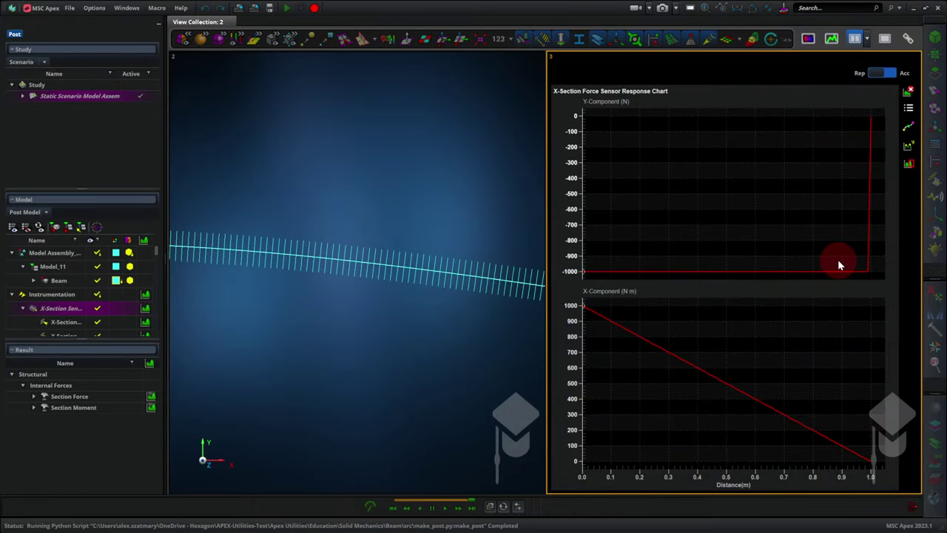
left_click(354, 182)
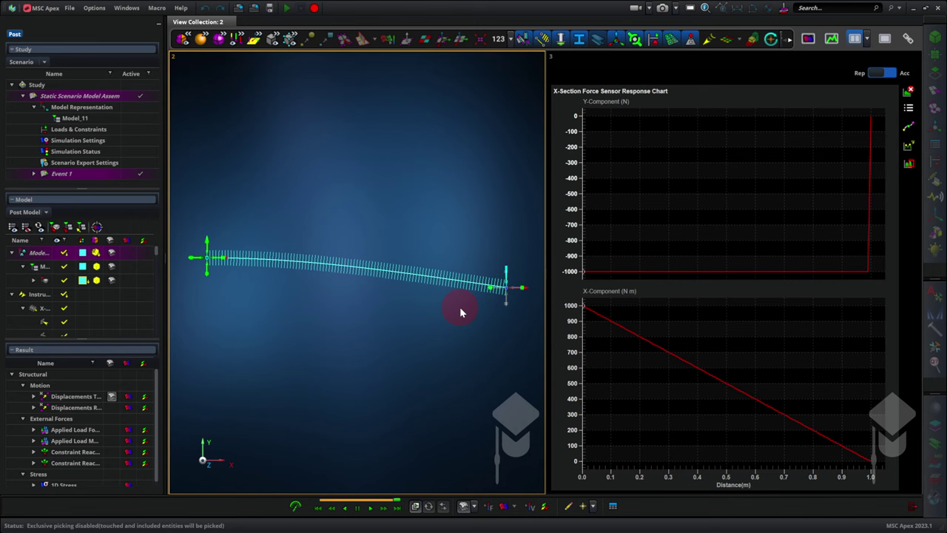
left_click(465, 506)
left_click(464, 506)
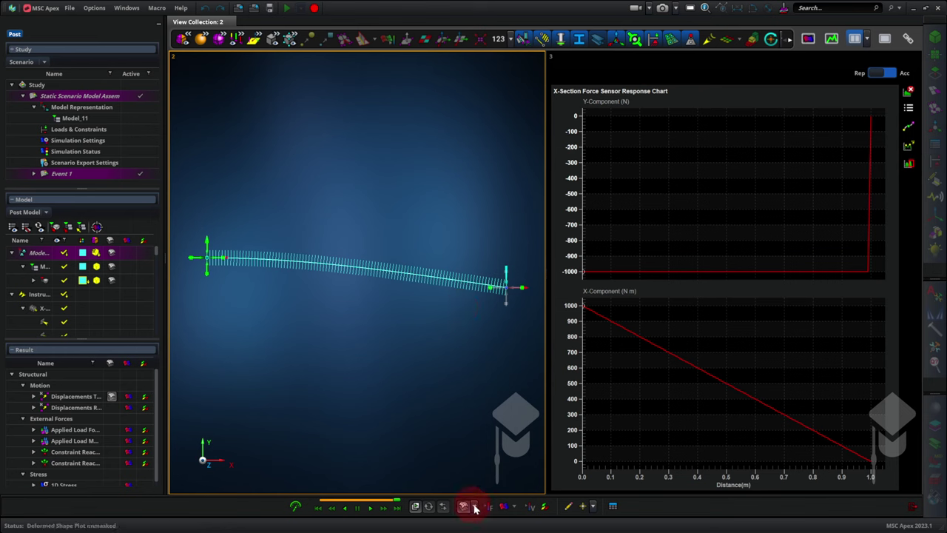
left_click(475, 506)
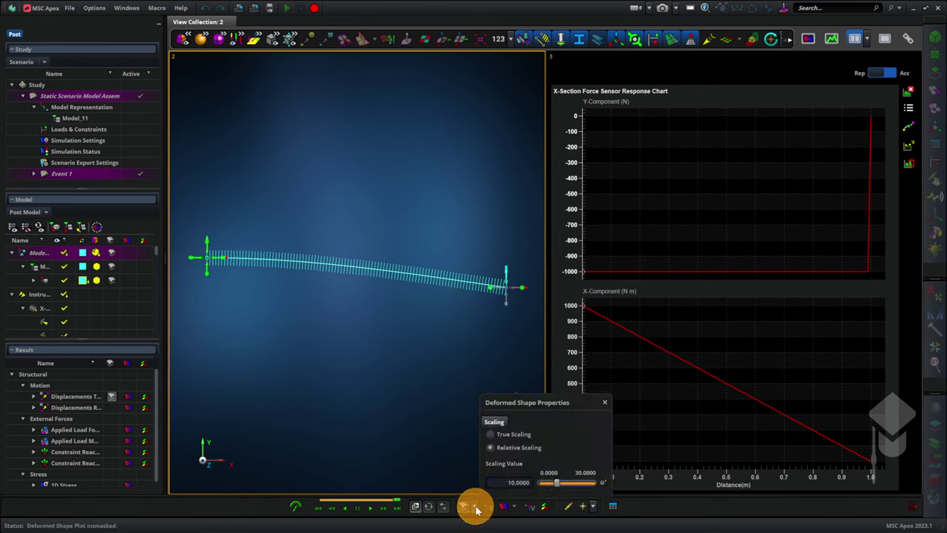
left_click(513, 435)
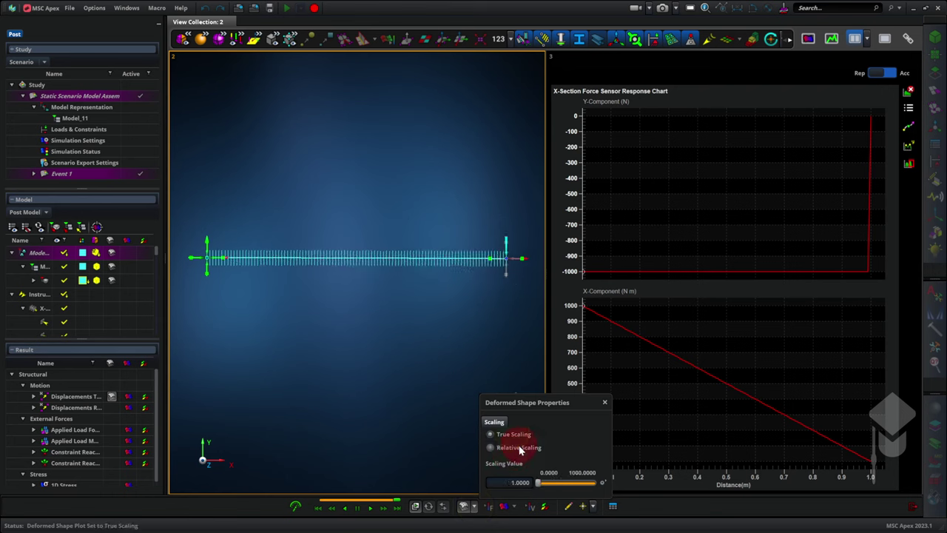
left_click(519, 448)
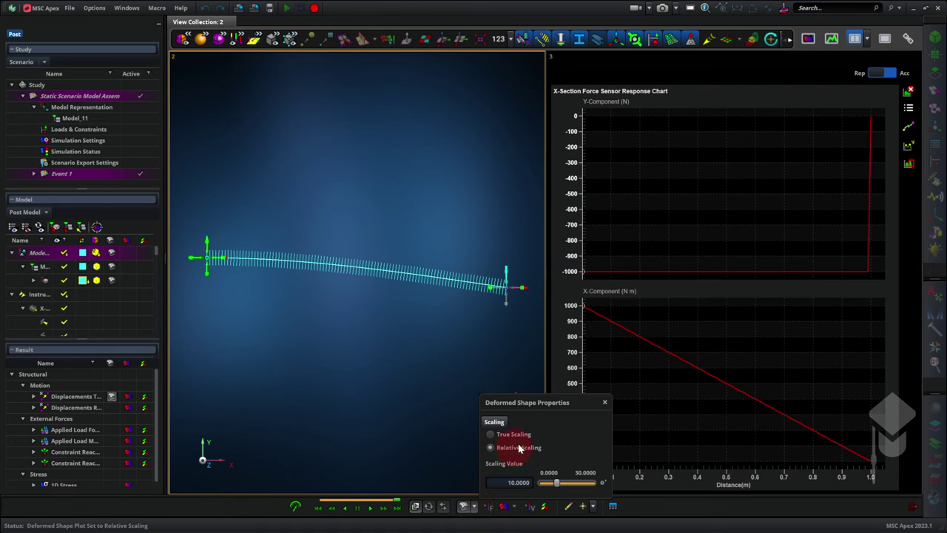
left_click(605, 402)
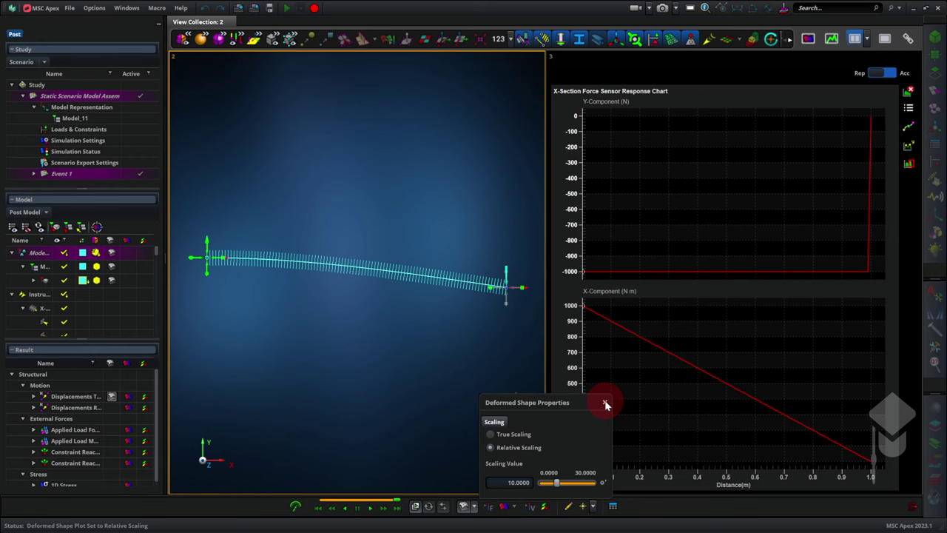
left_click(605, 403)
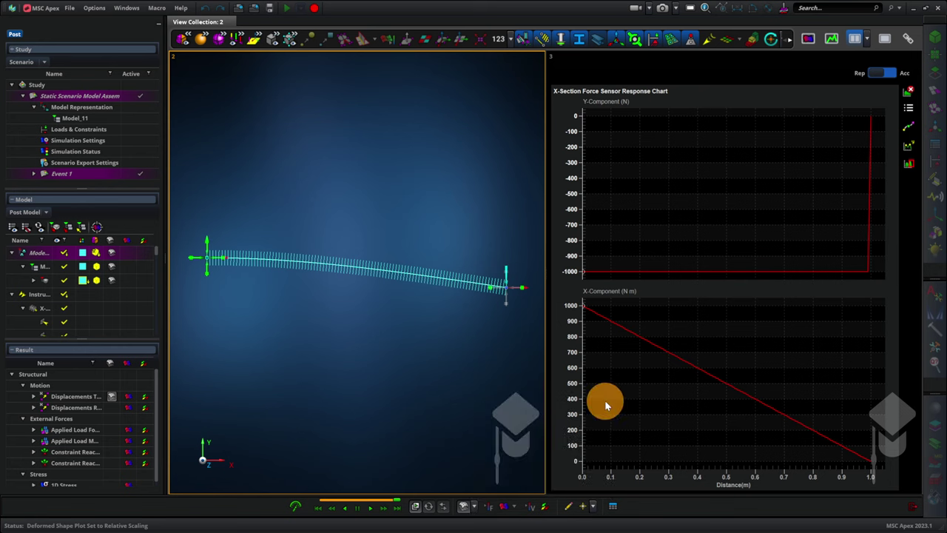
Step: Show a translational displacement fringe on the beam with the legend in mm, peaking at 3.128 mm
left_click(504, 507)
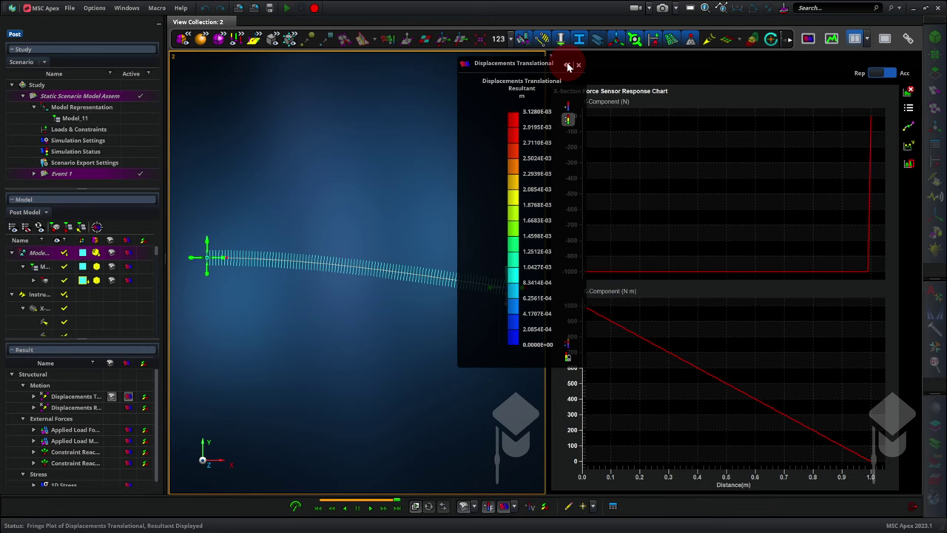
left_click(568, 66)
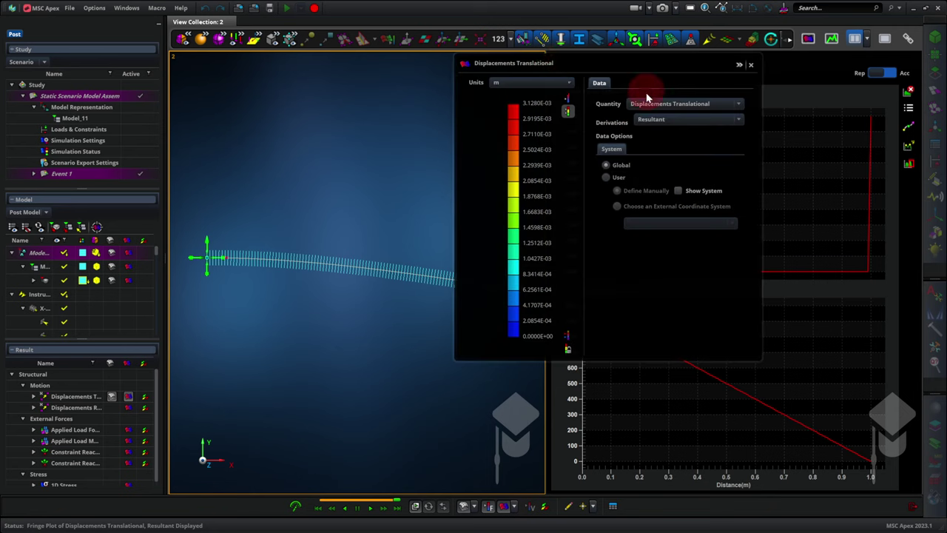
left_click(565, 82)
left_click(545, 116)
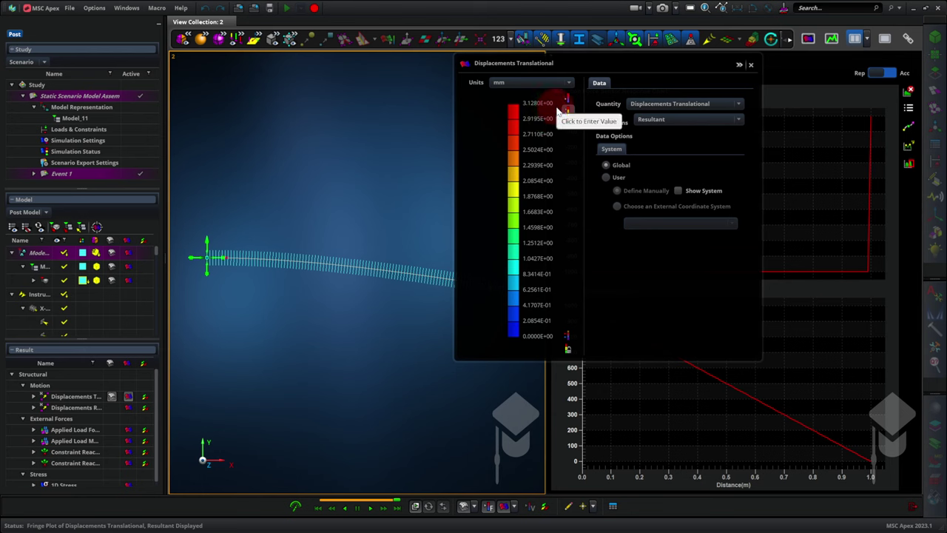
Step: Switch the fringe quantity to 1D Stress in MPa, ranging -48.0 to 47.99 MPa
left_click(675, 107)
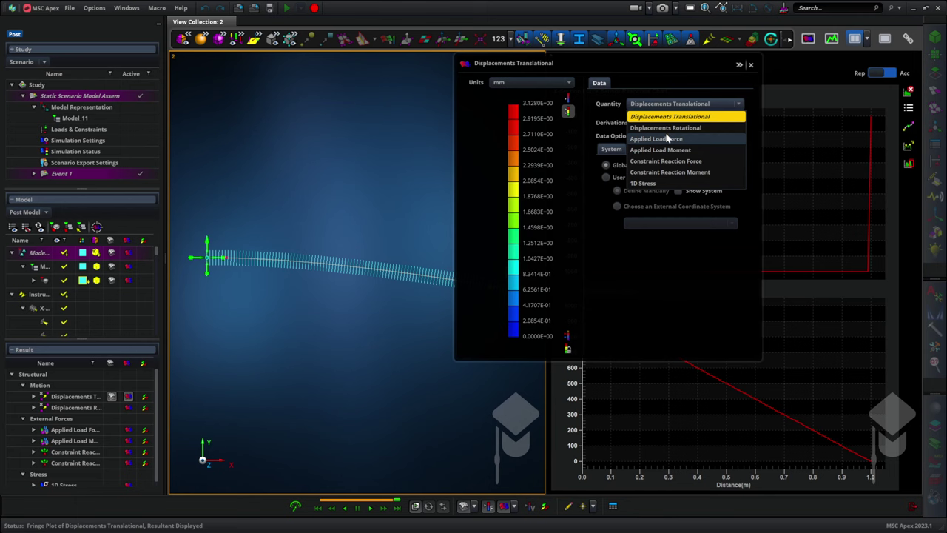
left_click(651, 185)
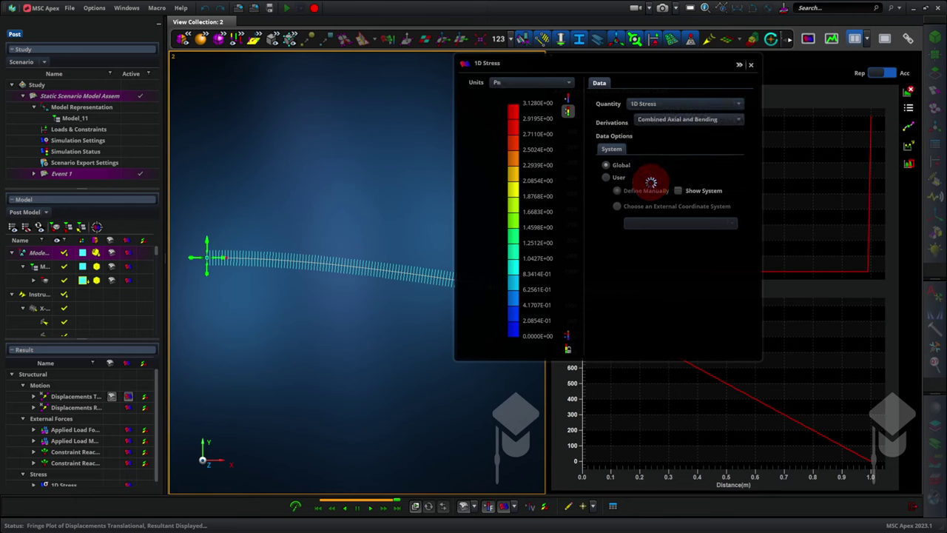
left_click(553, 85)
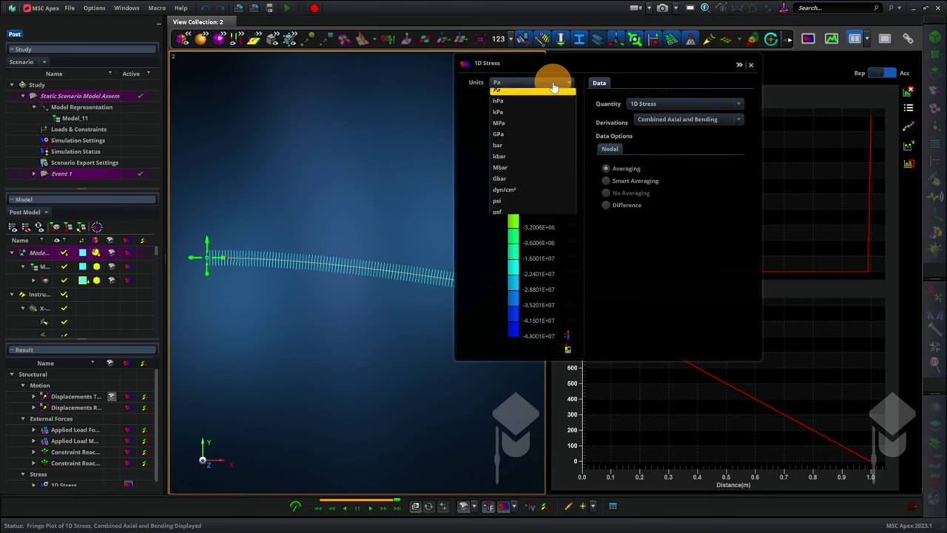
left_click(539, 124)
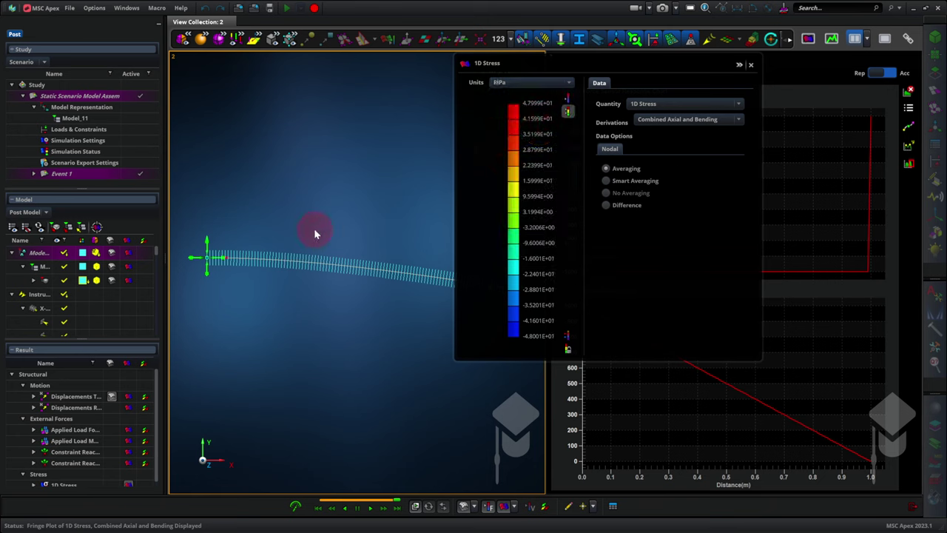
Step: Orbit into an oblique 3D view and inspect the stress colours on the rectangular end face
middle_click_drag(362, 243, 332, 241)
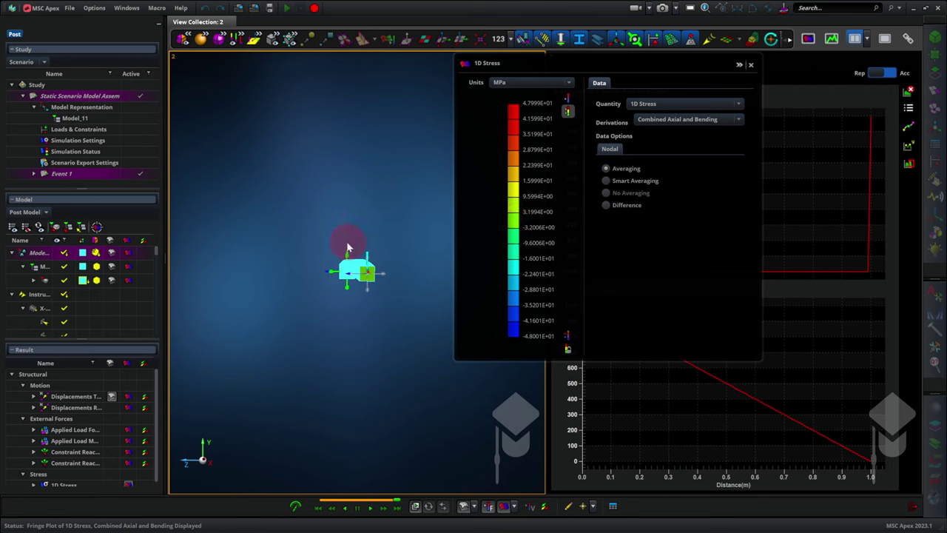
middle_click_drag(348, 247, 257, 317)
left_click(256, 312)
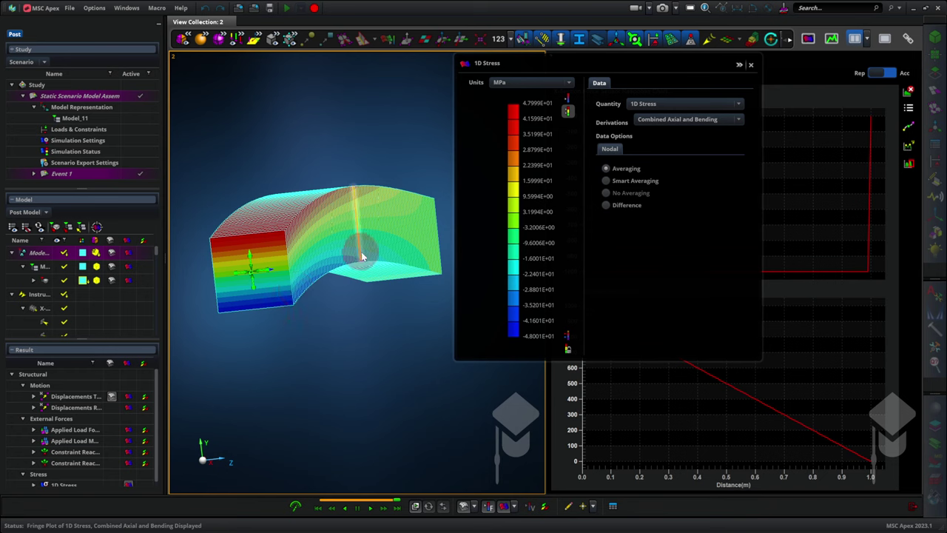
left_click(472, 362)
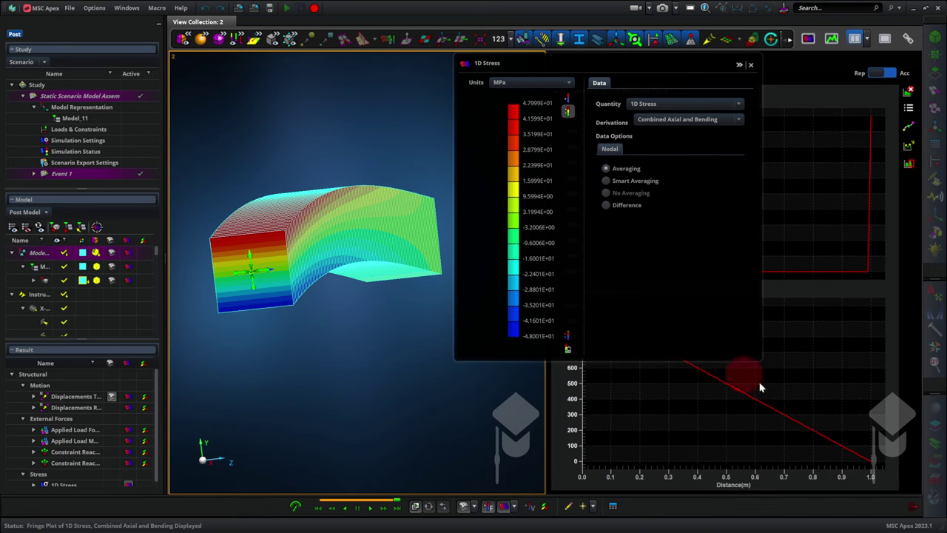
Step: Exit post-processing and display the beam as a solid 3D span
left_click(913, 510)
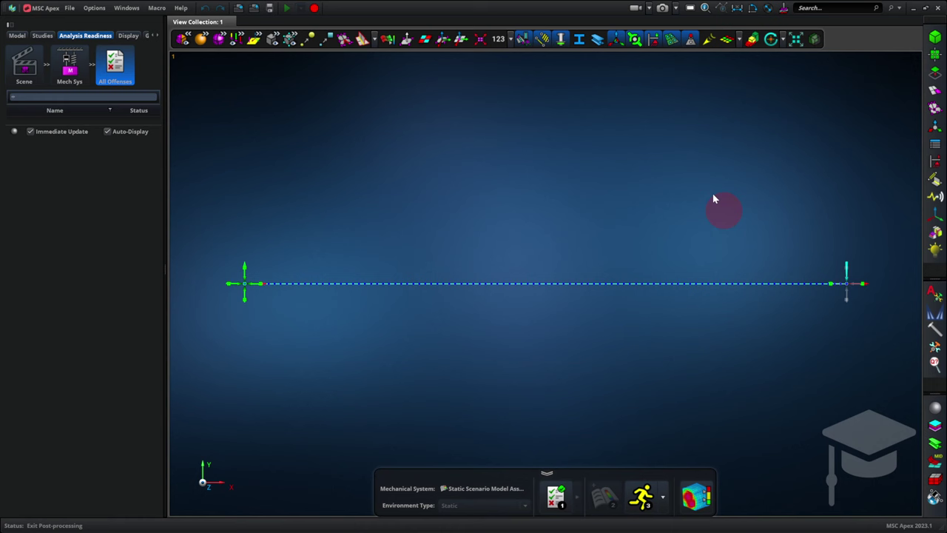
left_click(597, 40)
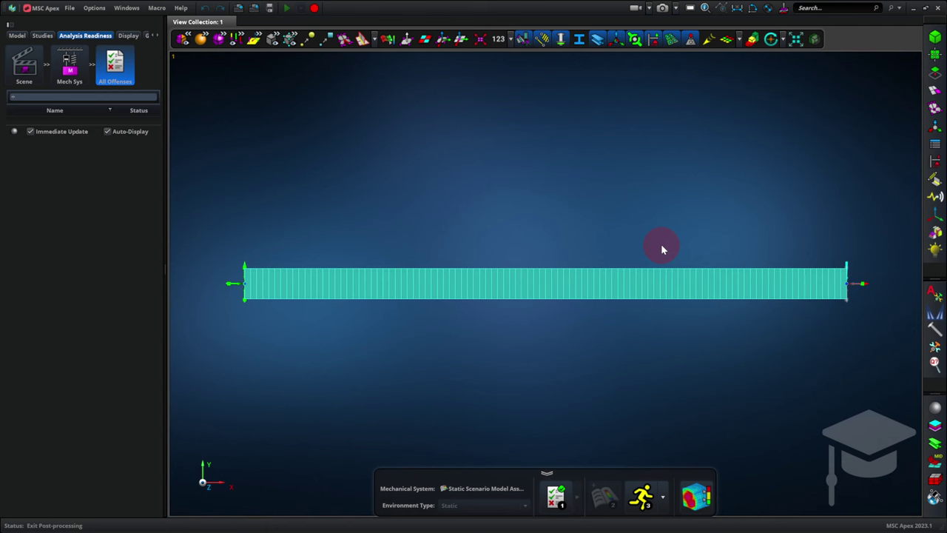
Step: Rebuild the beam in Aluminum with RHS location 2 and a 2e3 force at location 2
left_click(932, 311)
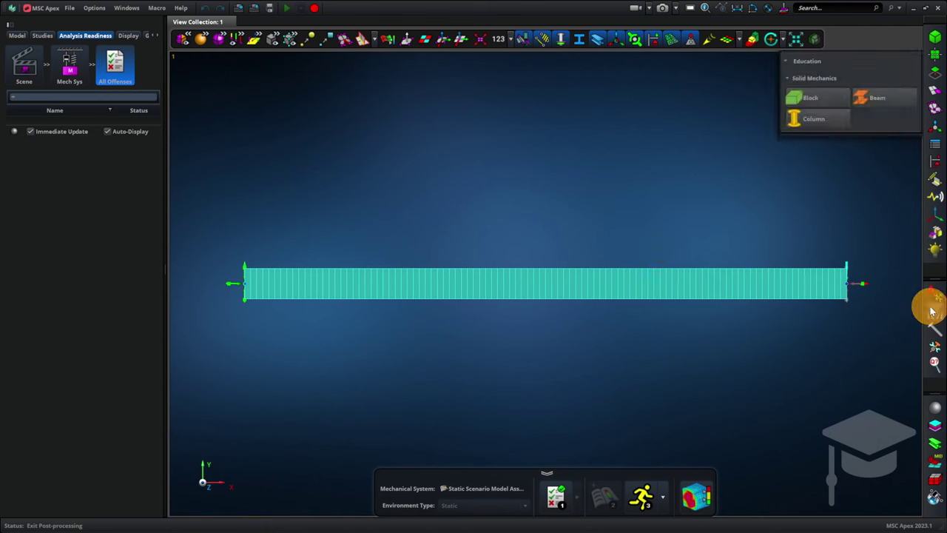
left_click(900, 100)
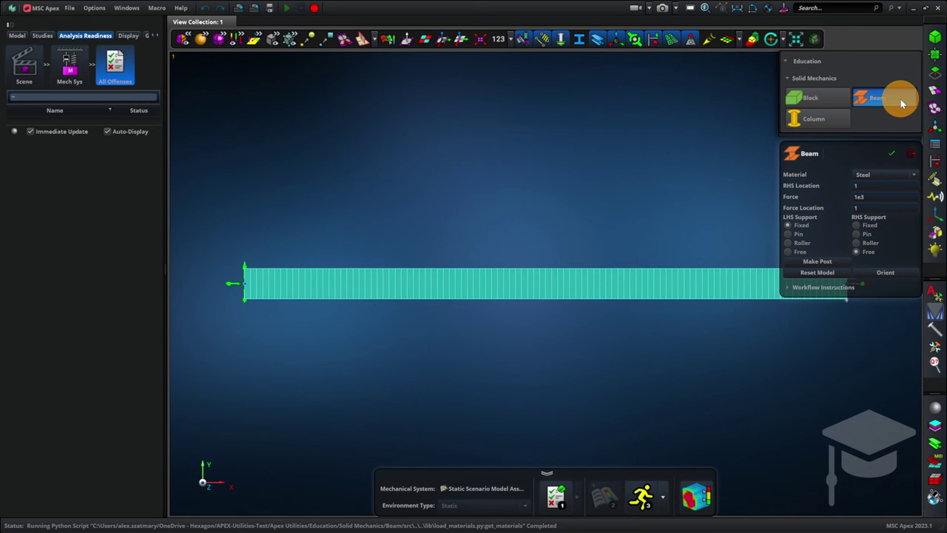
left_click(875, 179)
left_click(866, 192)
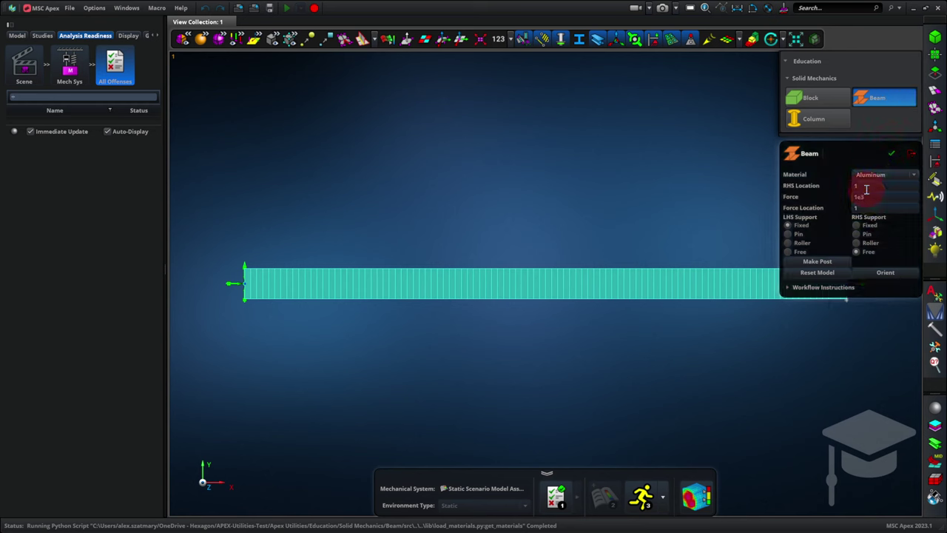
left_click(866, 190)
type("2")
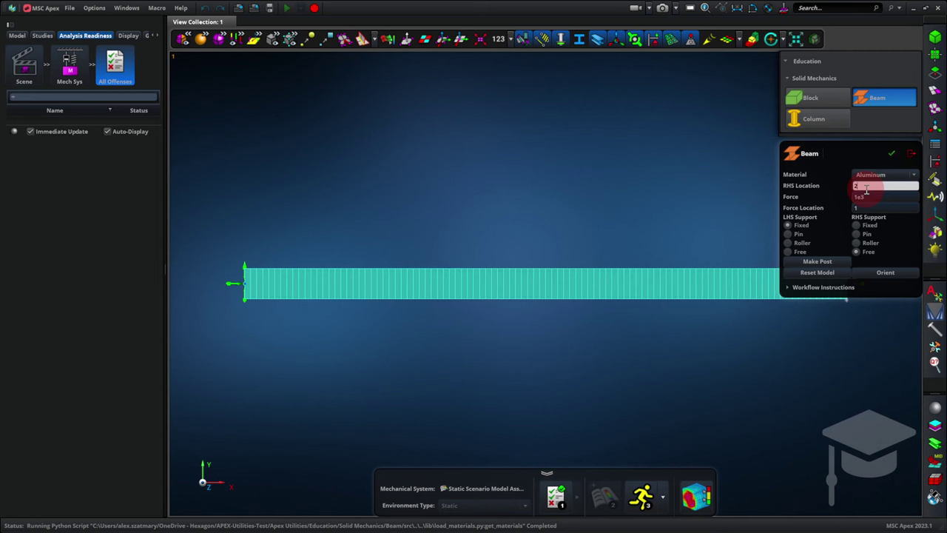
key("Tab")
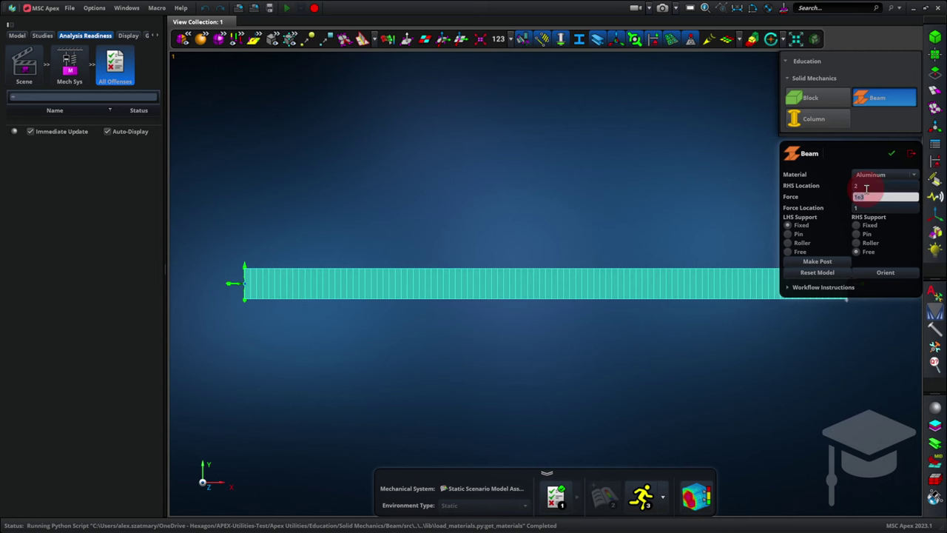
type("2e3")
key("Tab")
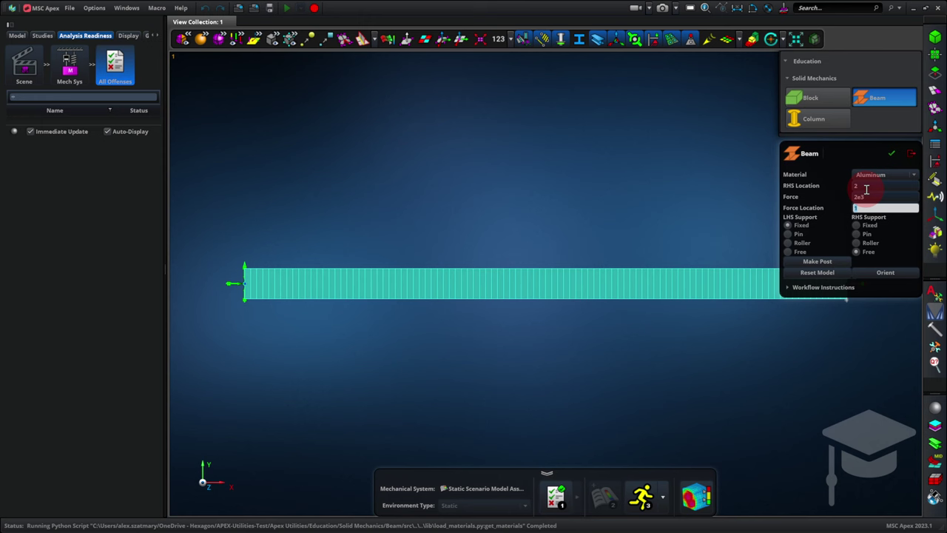
type("2")
key("Tab")
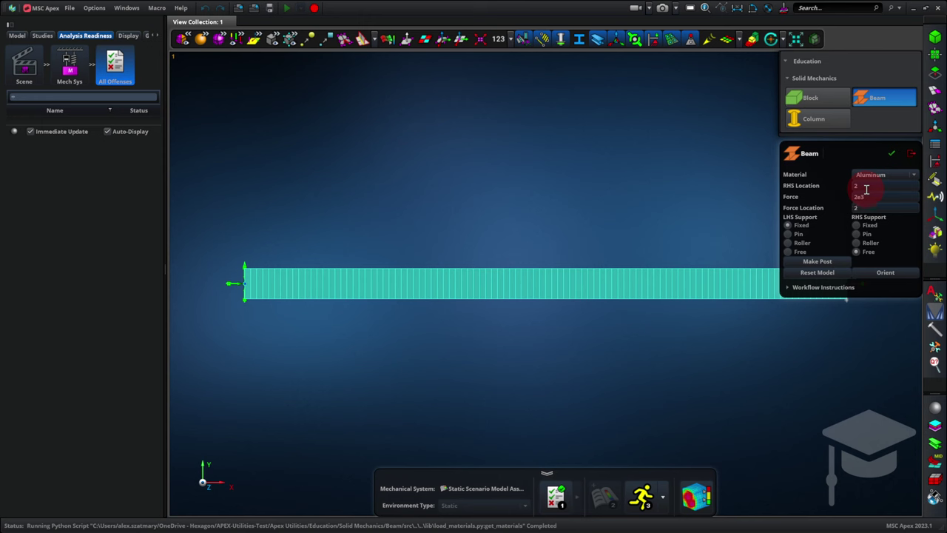
left_click(891, 156)
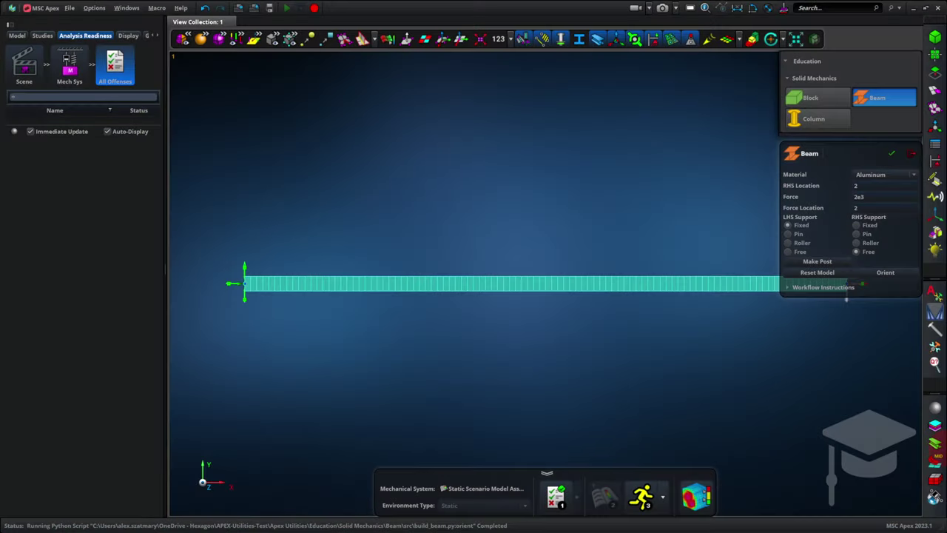
Step: Open the existing Beam Shape for editing and enter a 0.025 width
left_click(935, 443)
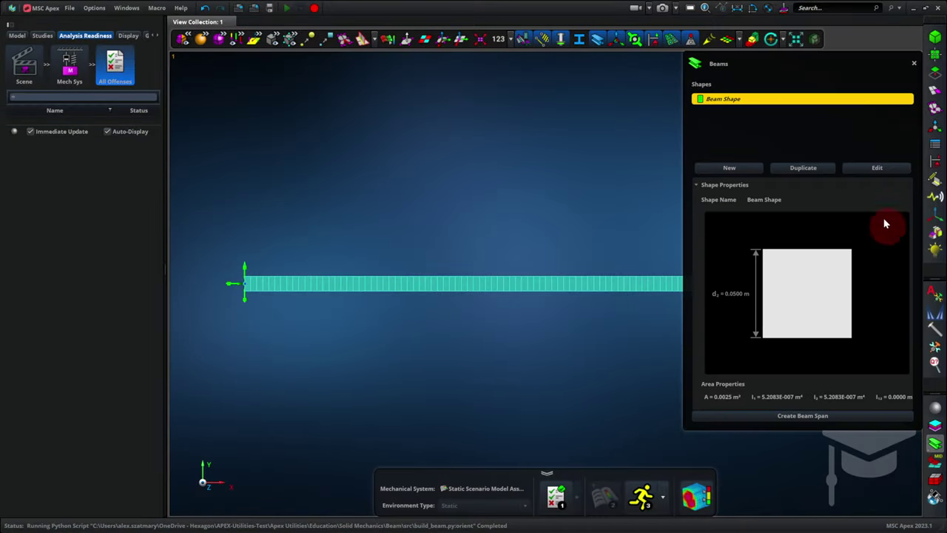
left_click(874, 167)
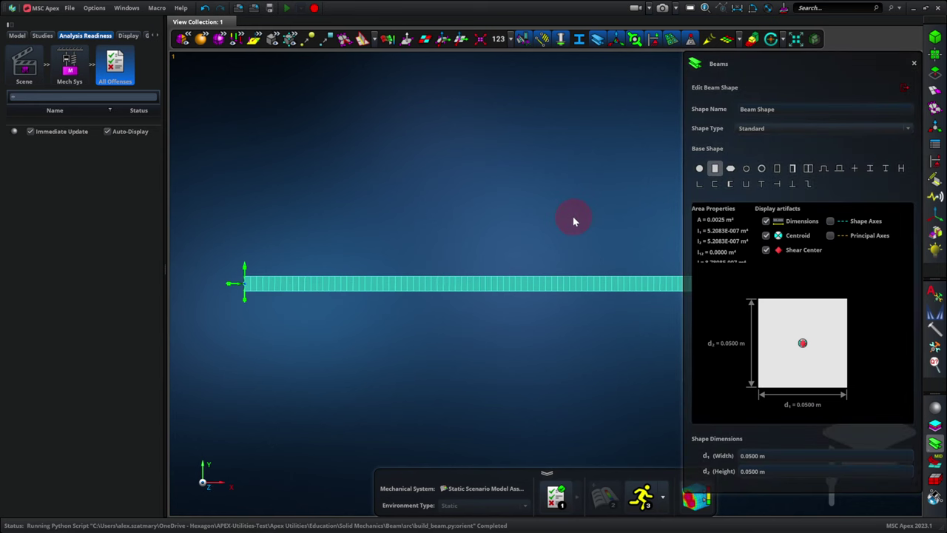
middle_click_drag(572, 217, 517, 231)
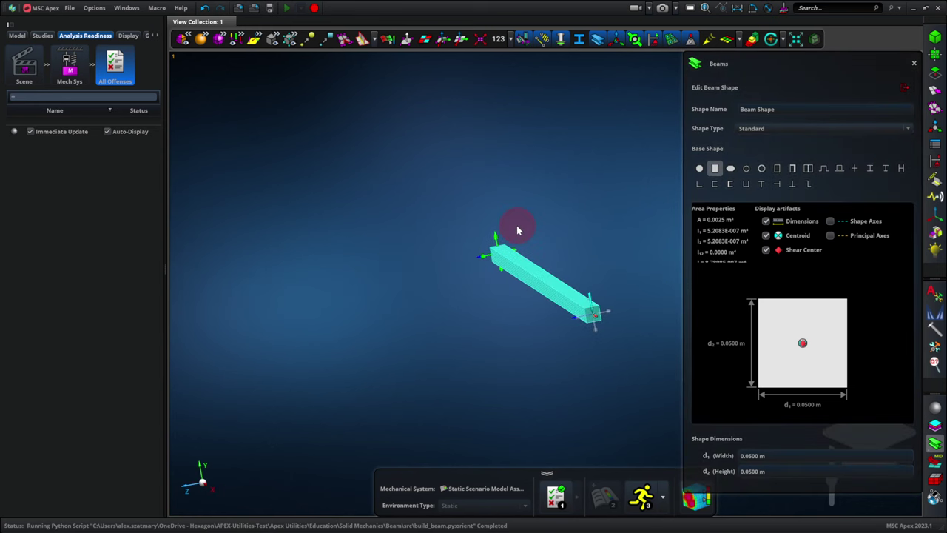
left_click(750, 456)
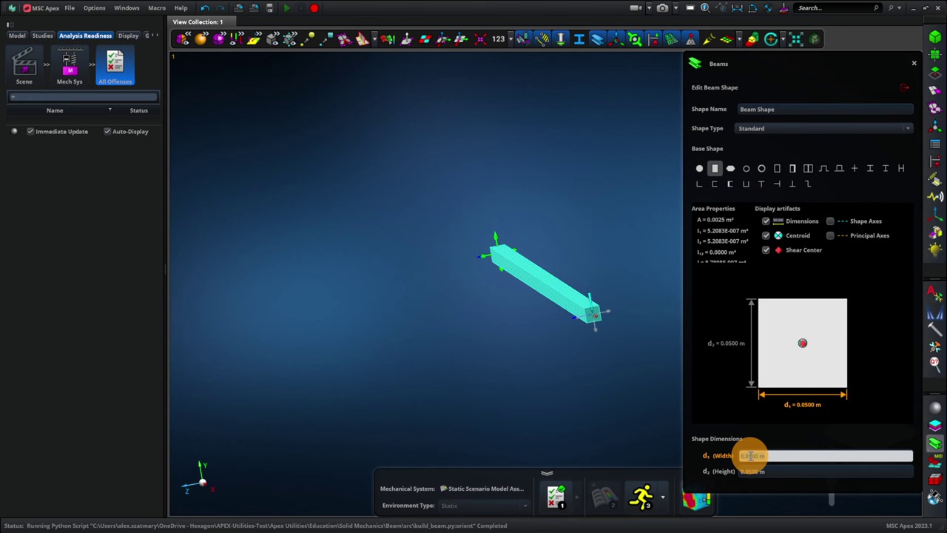
double_click(751, 456)
type(".025")
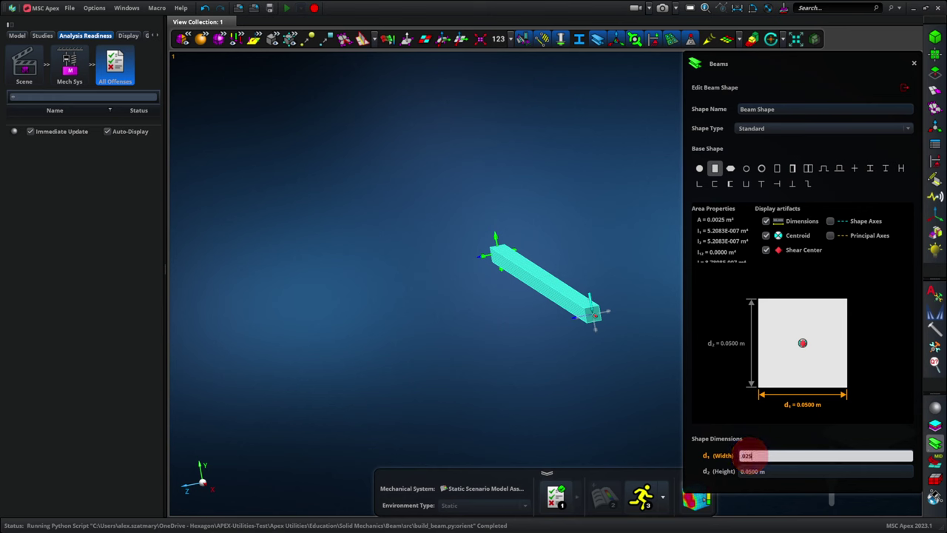
key("Tab")
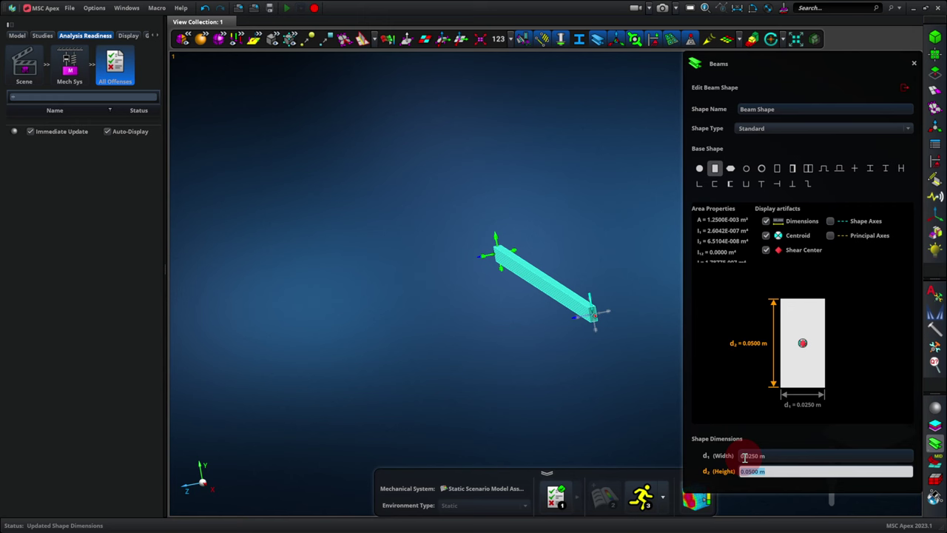
Step: Correct the width to 0.05 m and set the height to 25 mm
left_click(744, 456)
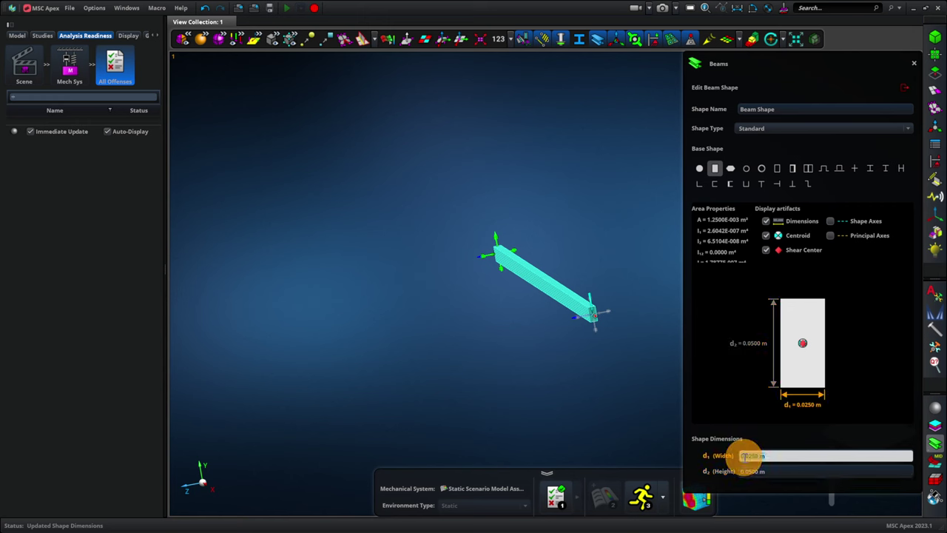
type(".05")
key("Return")
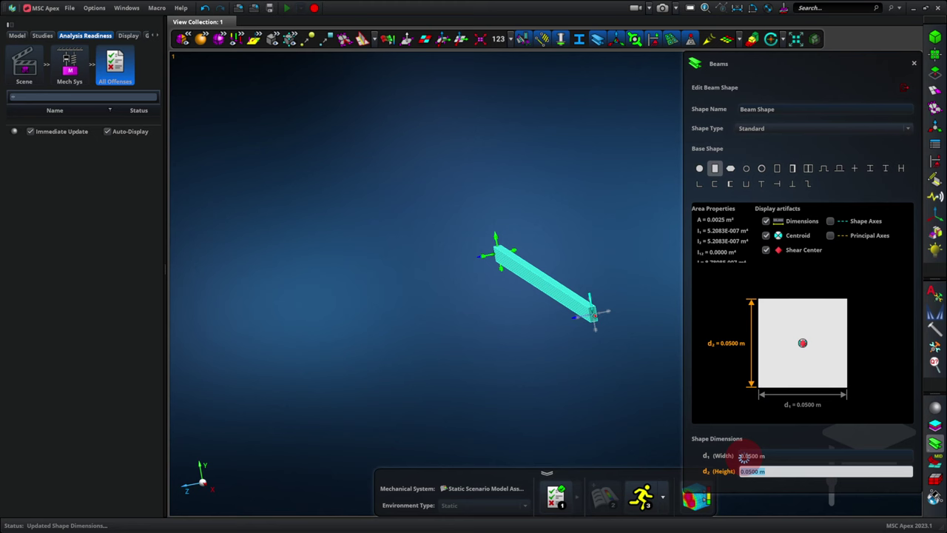
key("Tab")
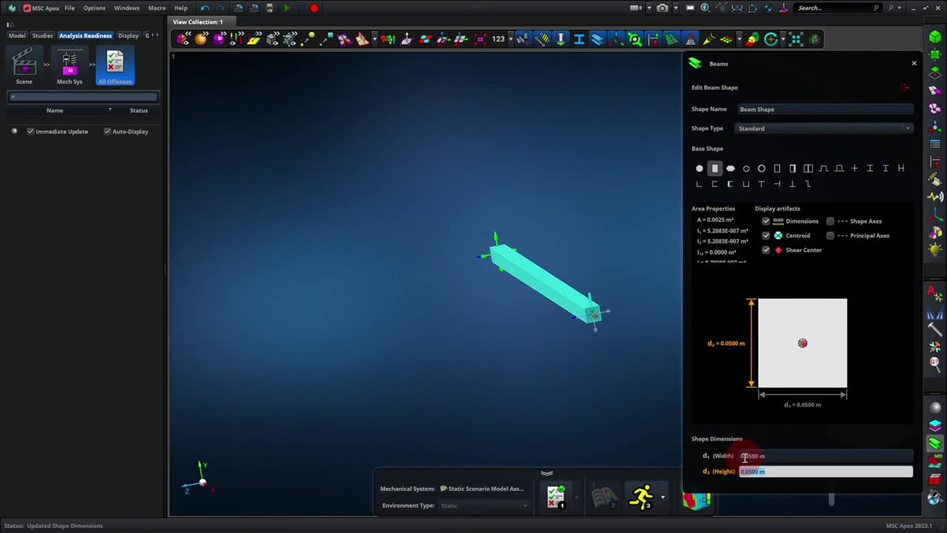
type("25 mm")
key("Return")
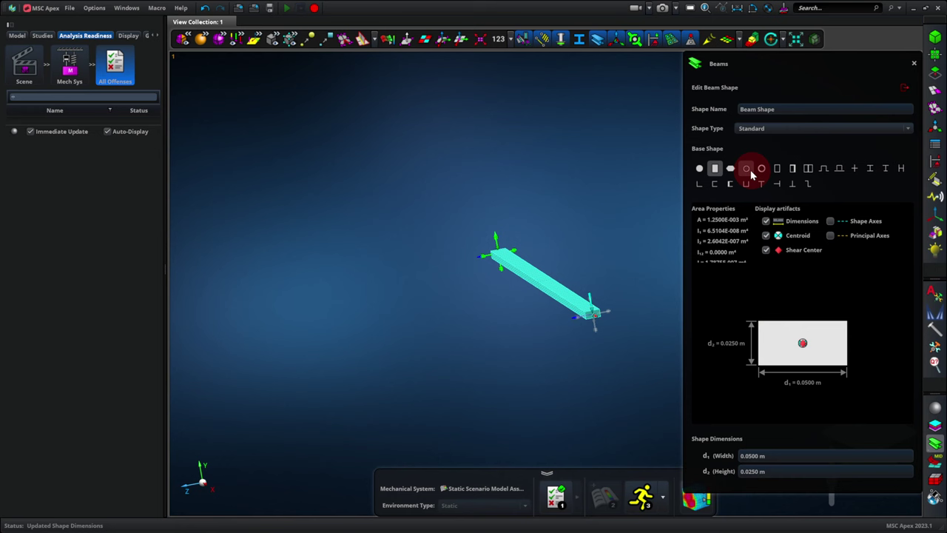
Step: Make the cross-section a solid circle with radius 0.055 m, giving area 9.5033E-3 m²
left_click(701, 170)
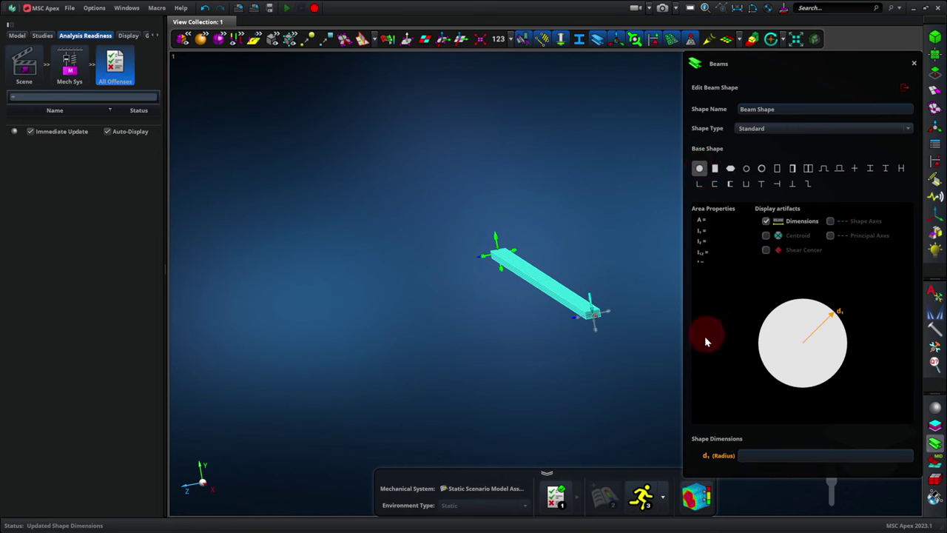
left_click(777, 456)
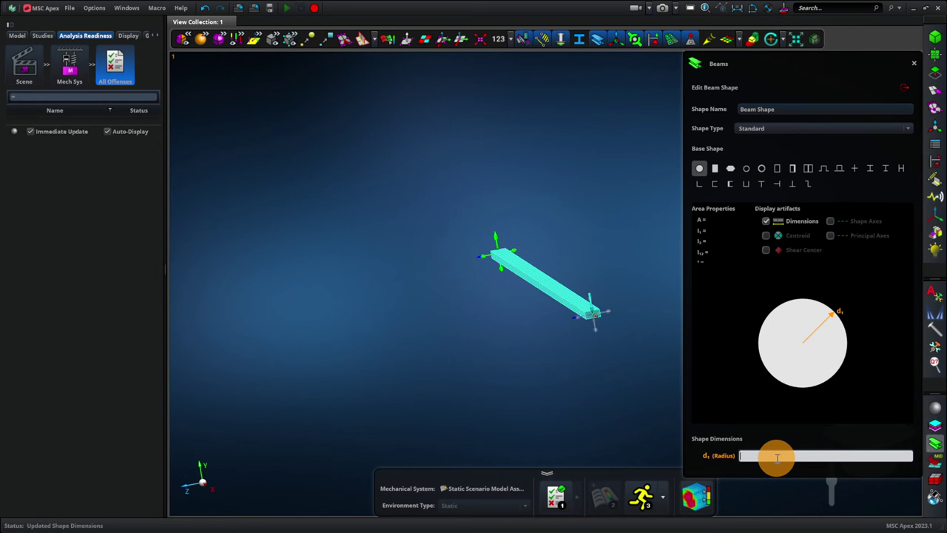
type("55")
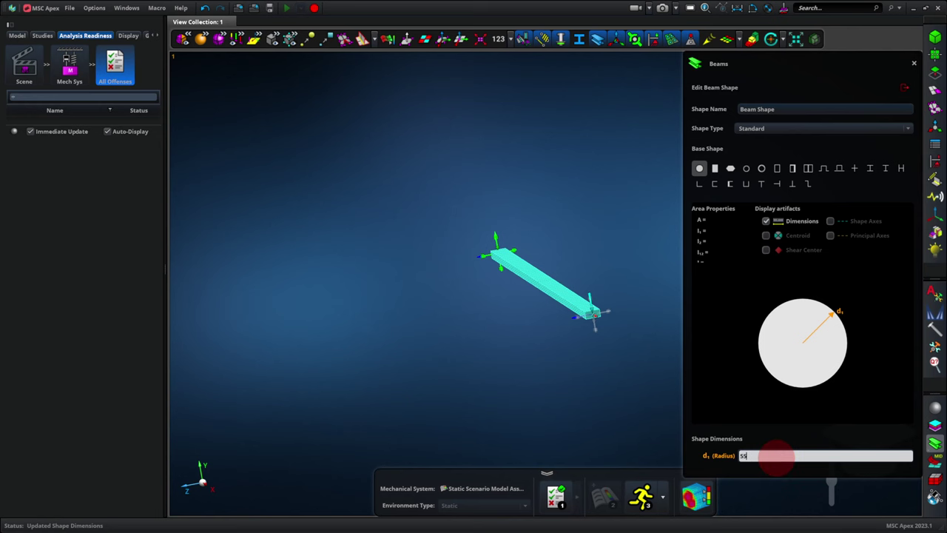
key("Return")
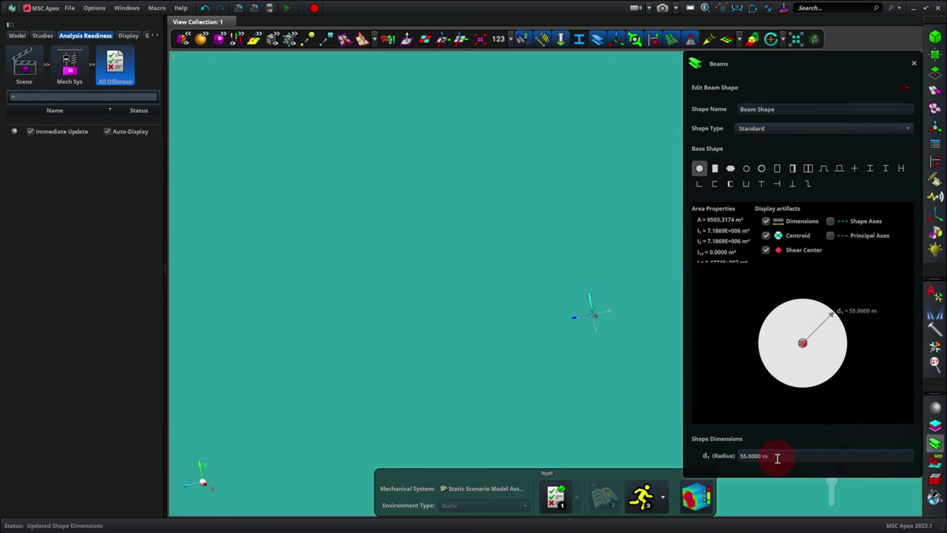
left_click(778, 457)
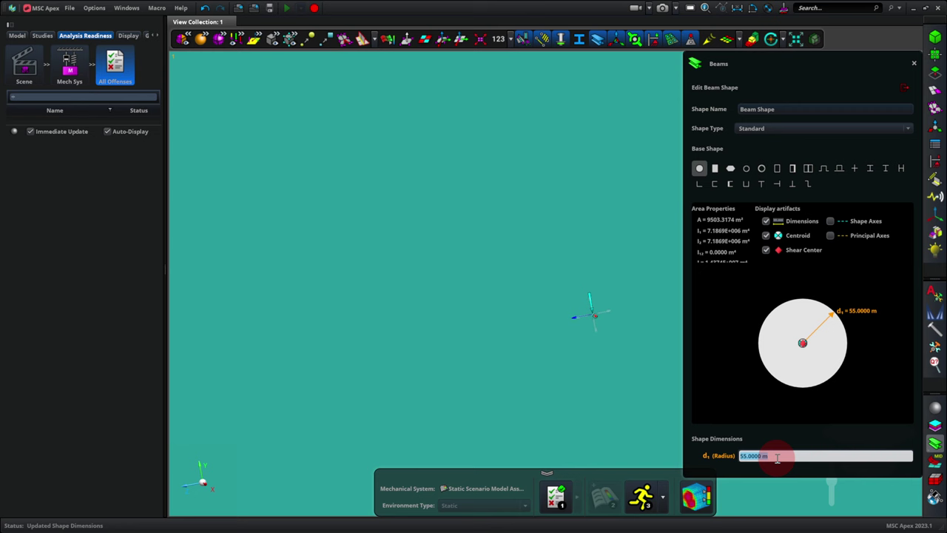
type("0.055")
key("Return")
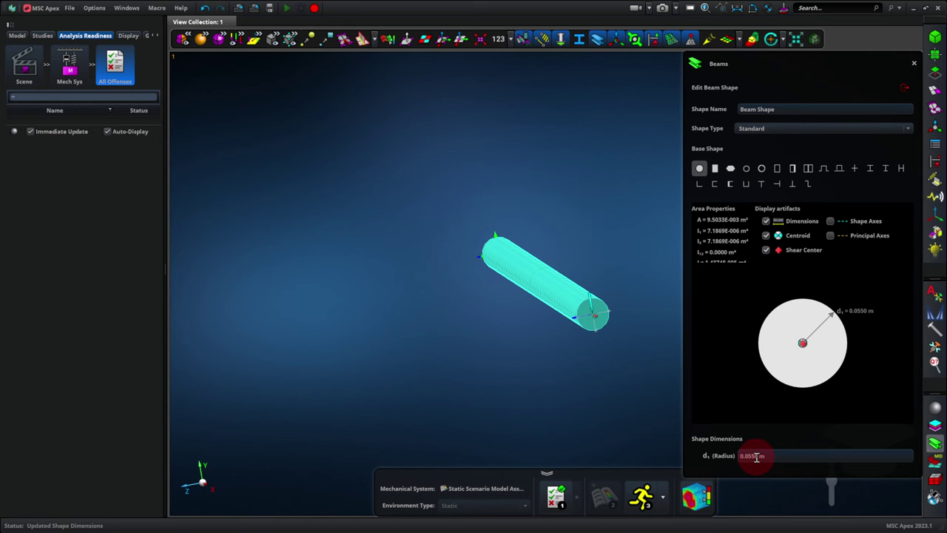
Step: Choose the I-section base shape in the Edit Beam Shape form
left_click(872, 169)
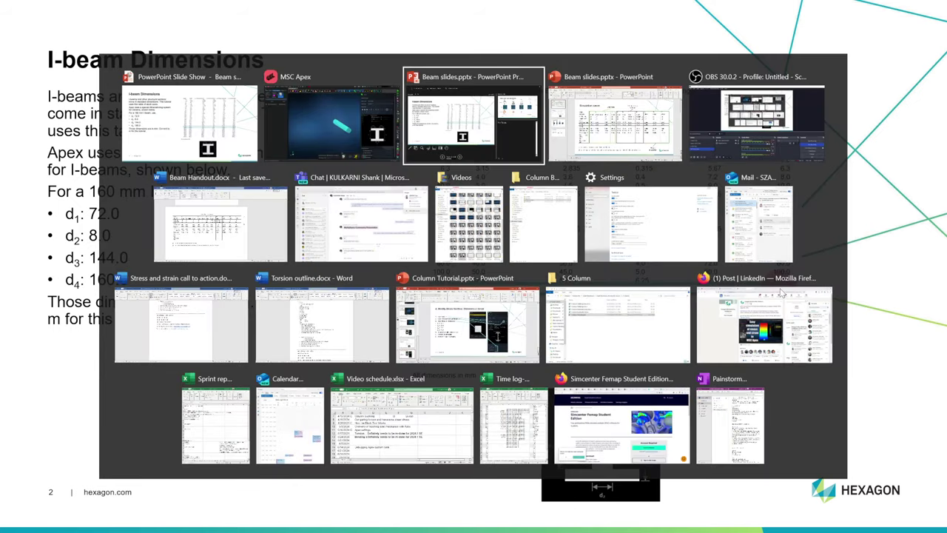
Step: Enter the I-section dimensions d1 = 72, d2 = 8 mm, d3 = 144 and d4 = 160
key("alt+shift+Tab")
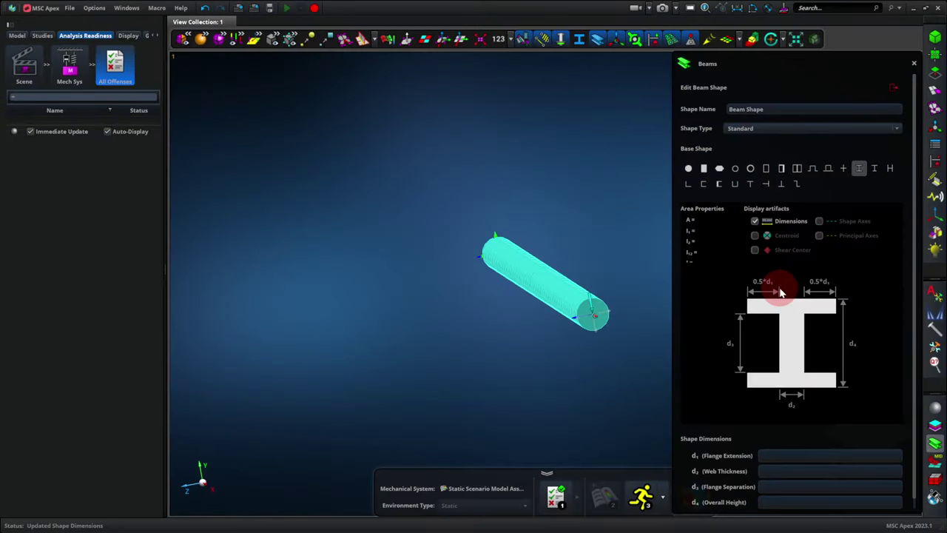
left_click(795, 455)
type("72")
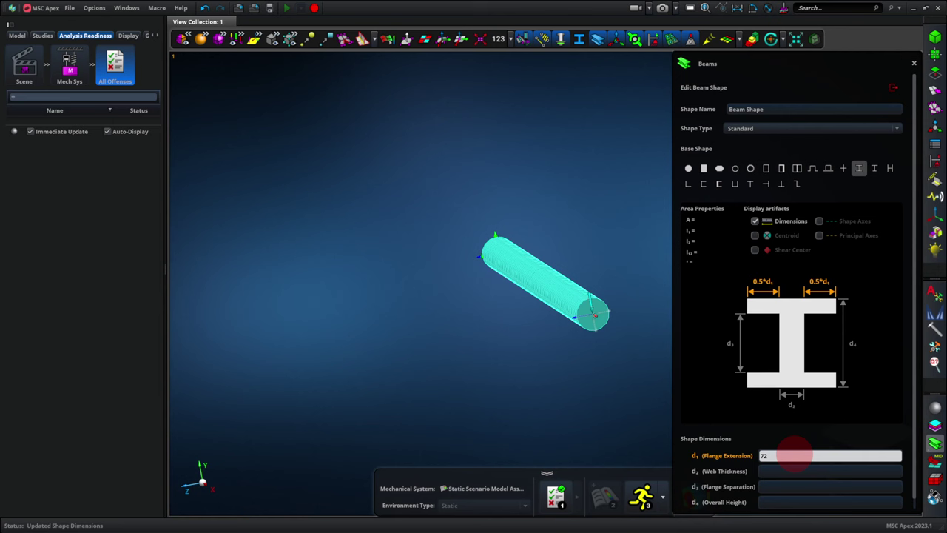
key("Tab")
type("8 mm")
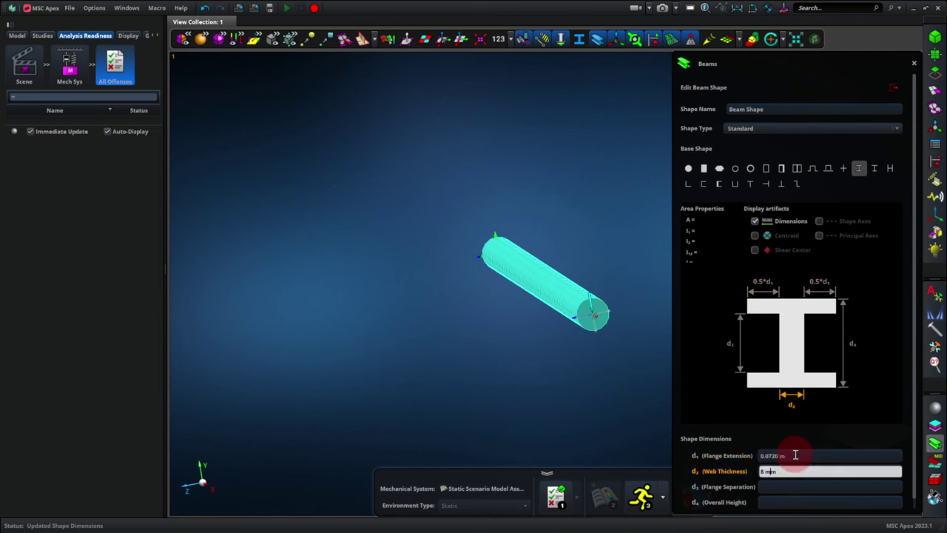
key("Tab")
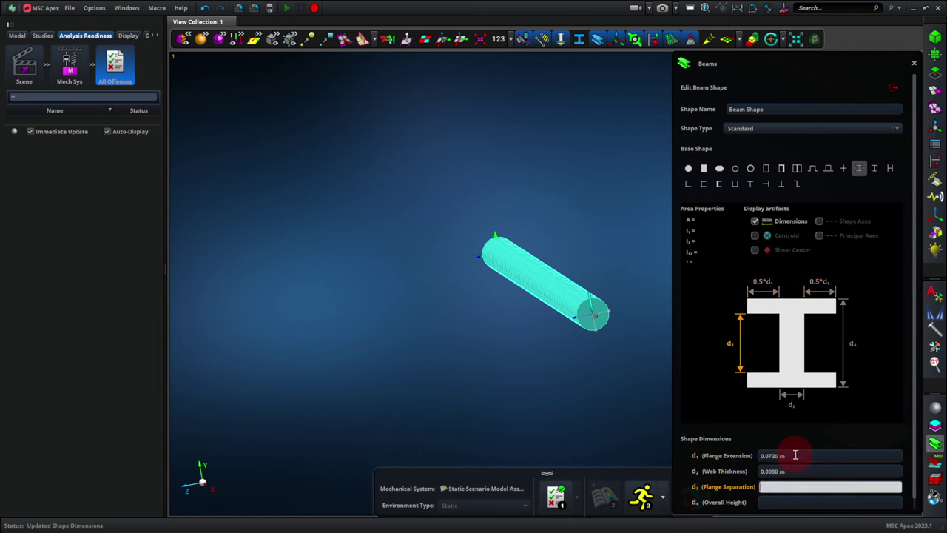
type("1440")
key("Tab")
type("1")
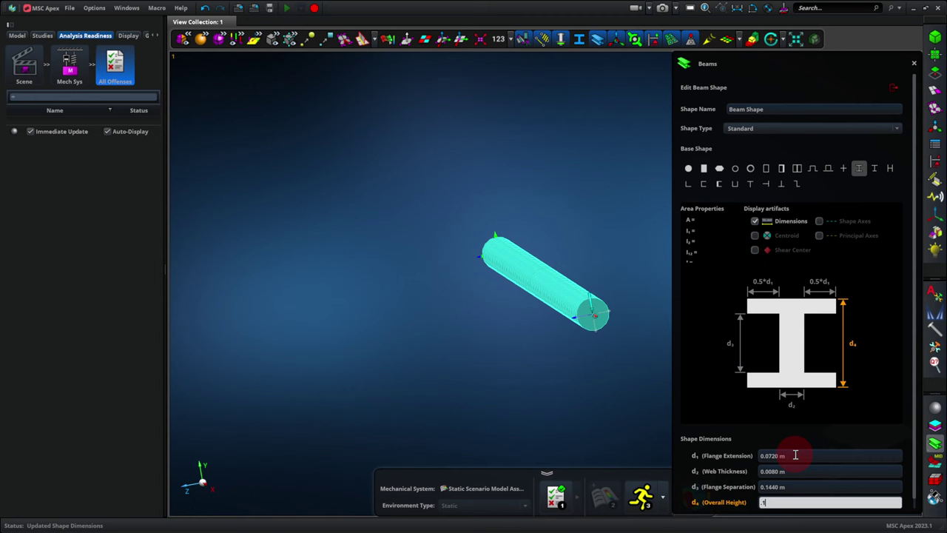
type("60")
key("Return")
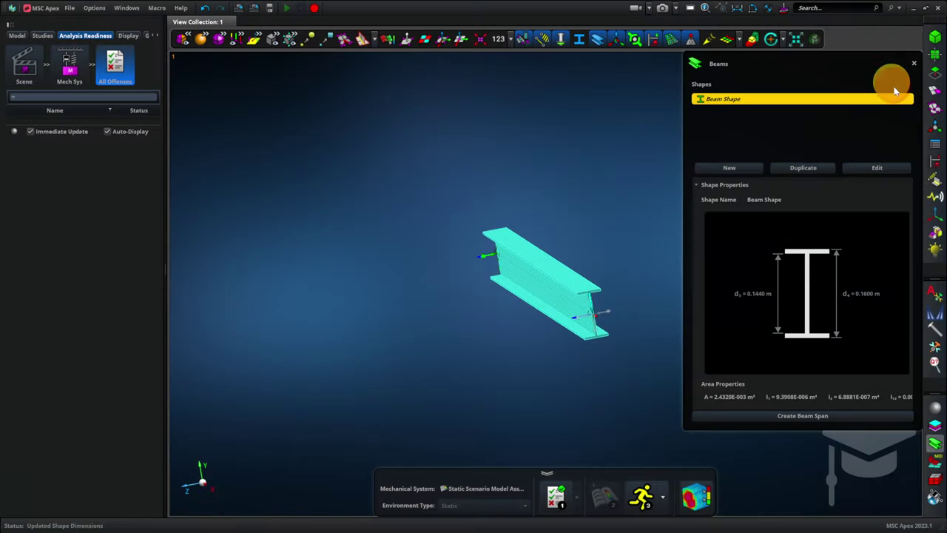
Step: Regenerate the beam with the Education Beam tool using a Pin left support and Roller right support
left_click(933, 316)
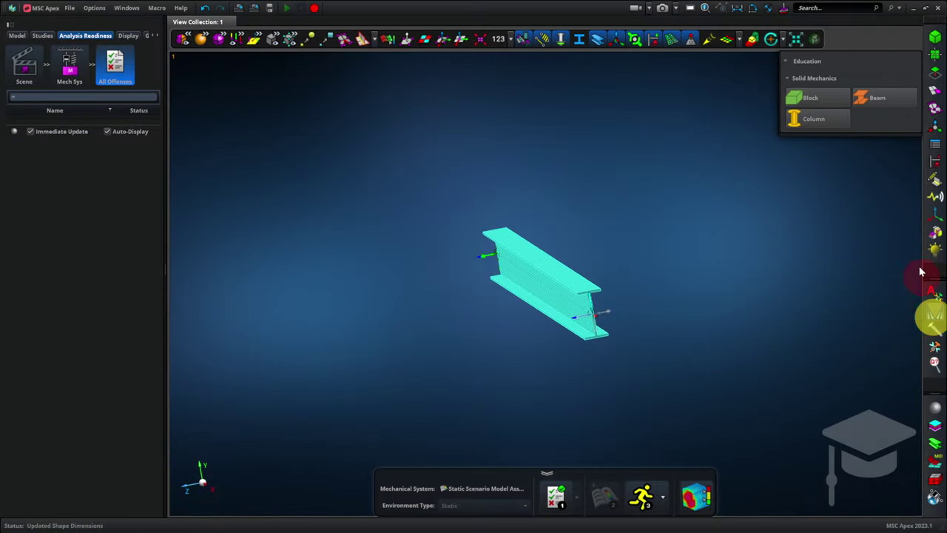
left_click(881, 99)
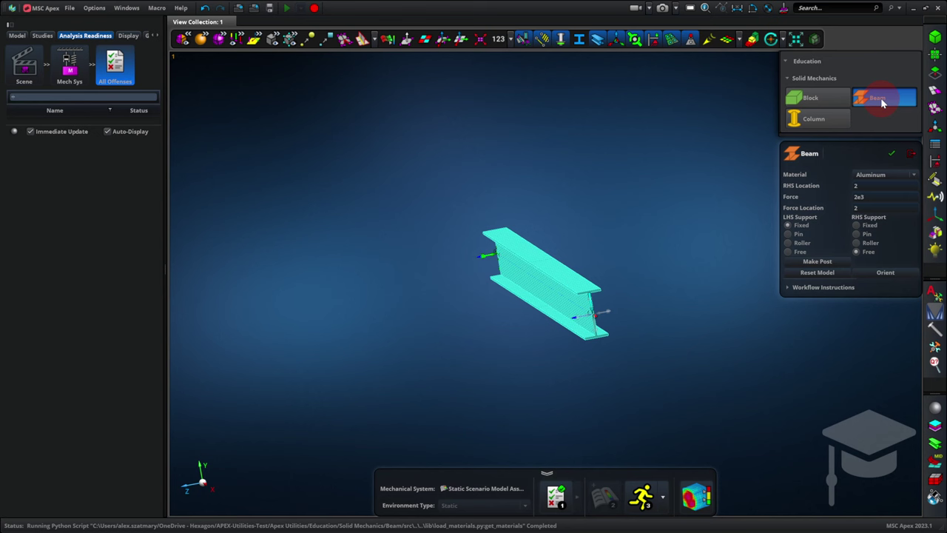
left_click(789, 234)
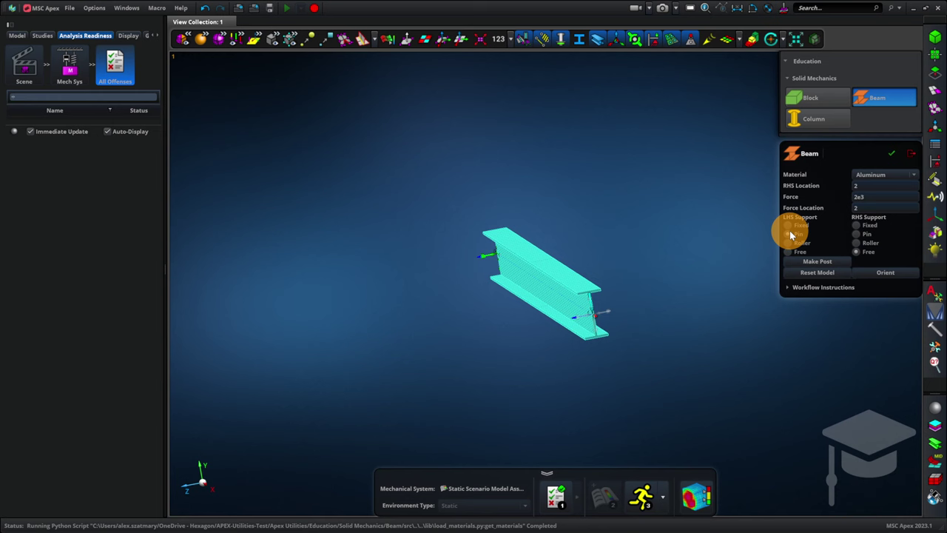
left_click(860, 246)
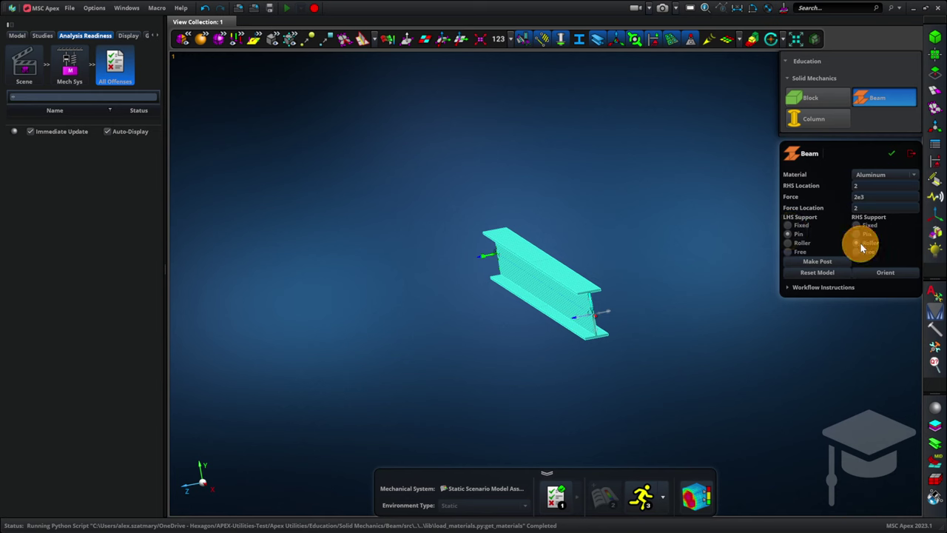
left_click(892, 153)
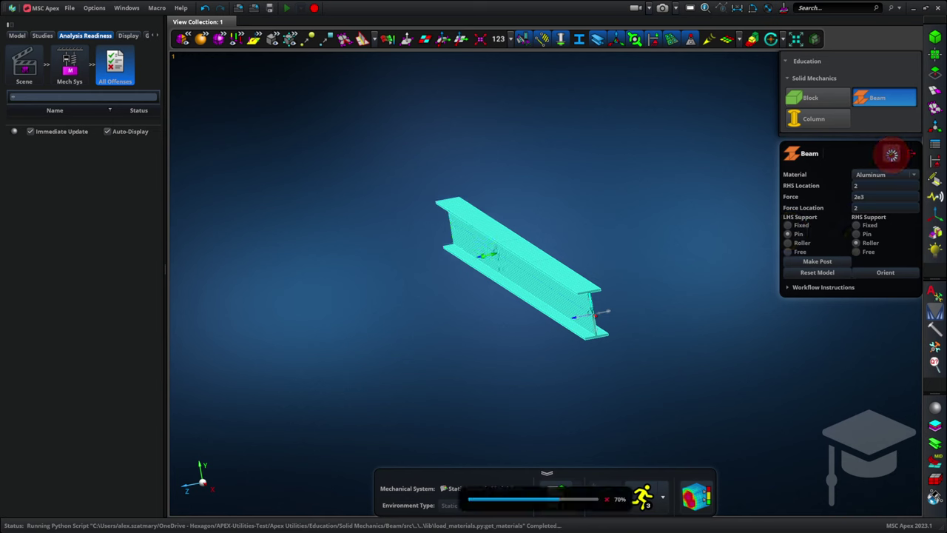